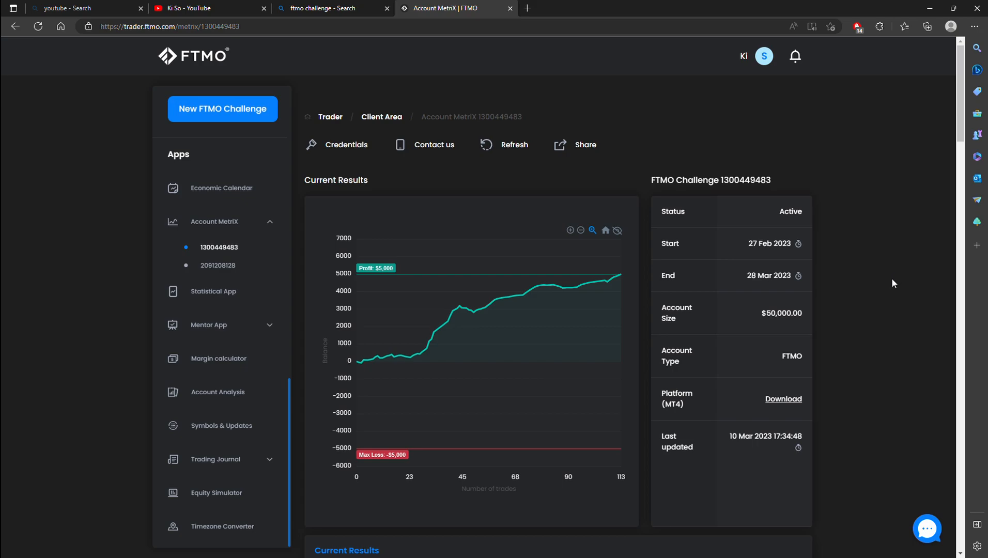
scroll(891, 286, "down", 2)
scroll(887, 287, "down", 4)
scroll(887, 289, "down", 1)
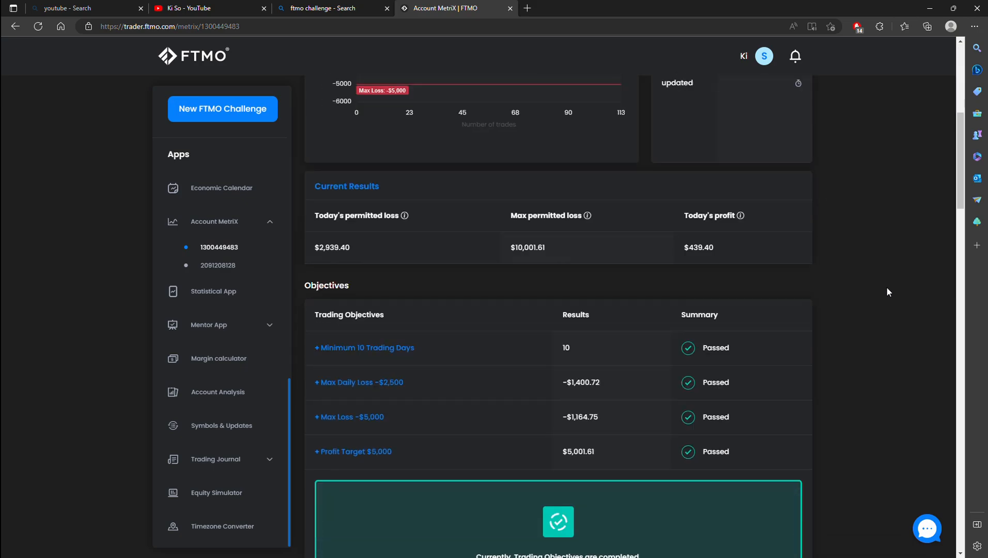
scroll(887, 292, "down", 2)
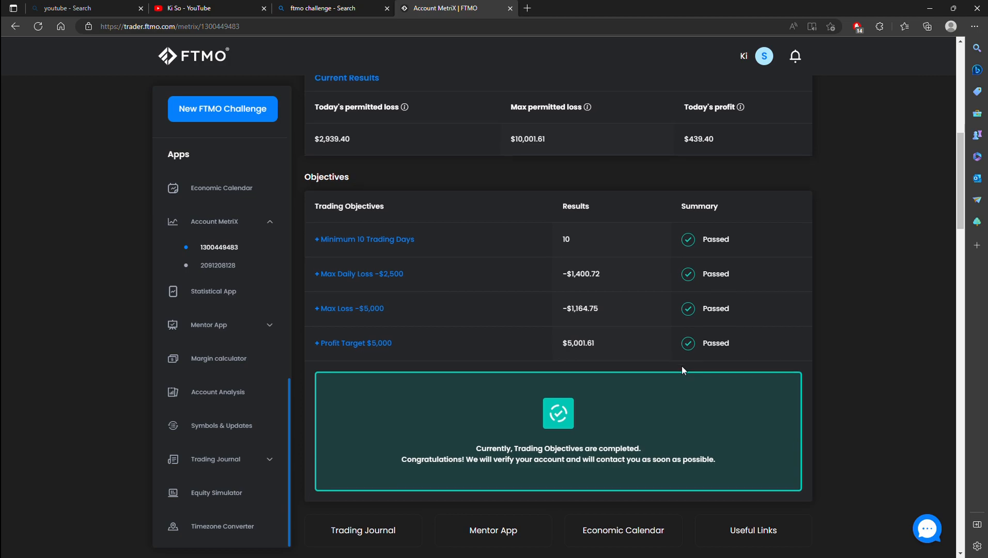
scroll(681, 366, "down", 3)
scroll(903, 339, "down", 1)
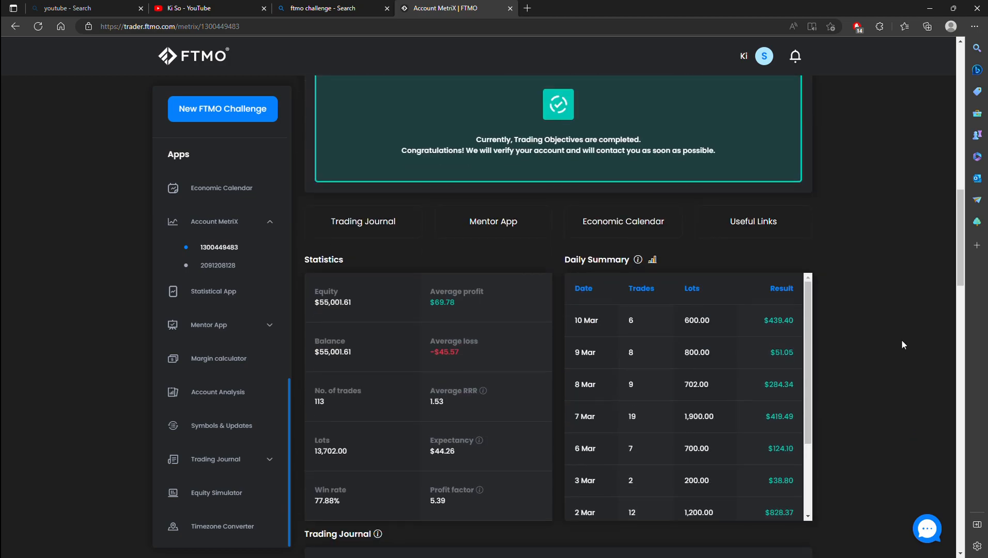
scroll(902, 339, "up", 2)
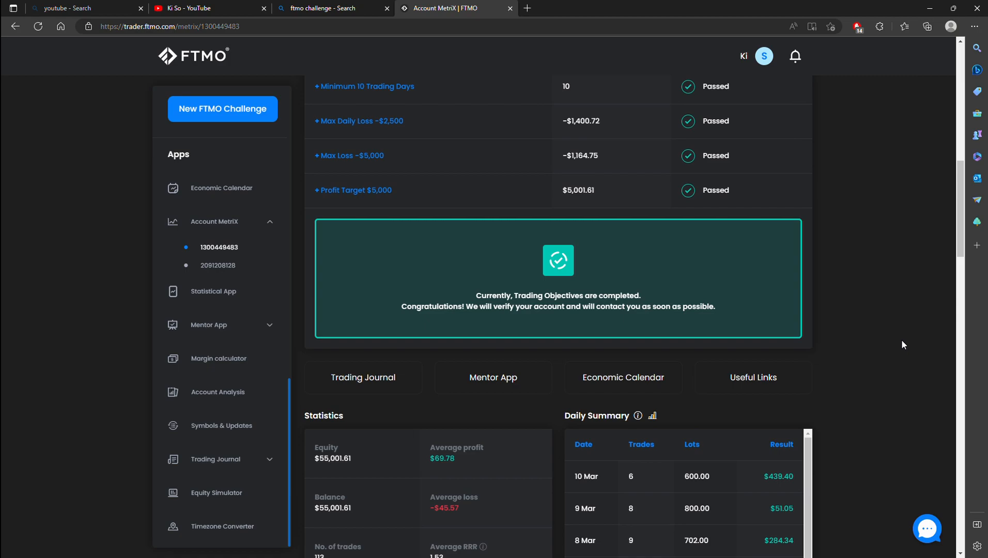
scroll(902, 340, "down", 2)
scroll(902, 339, "down", 1)
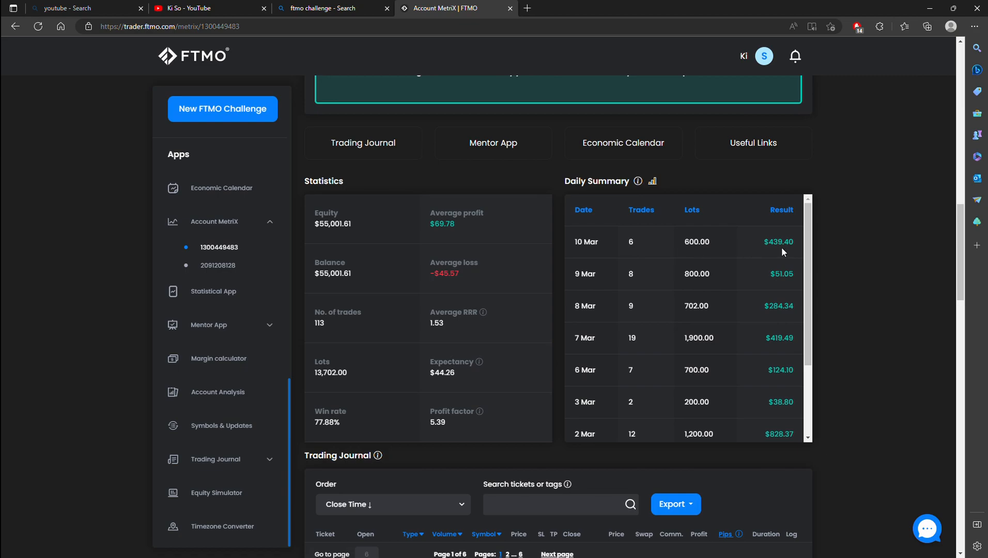
scroll(849, 285, "down", 3)
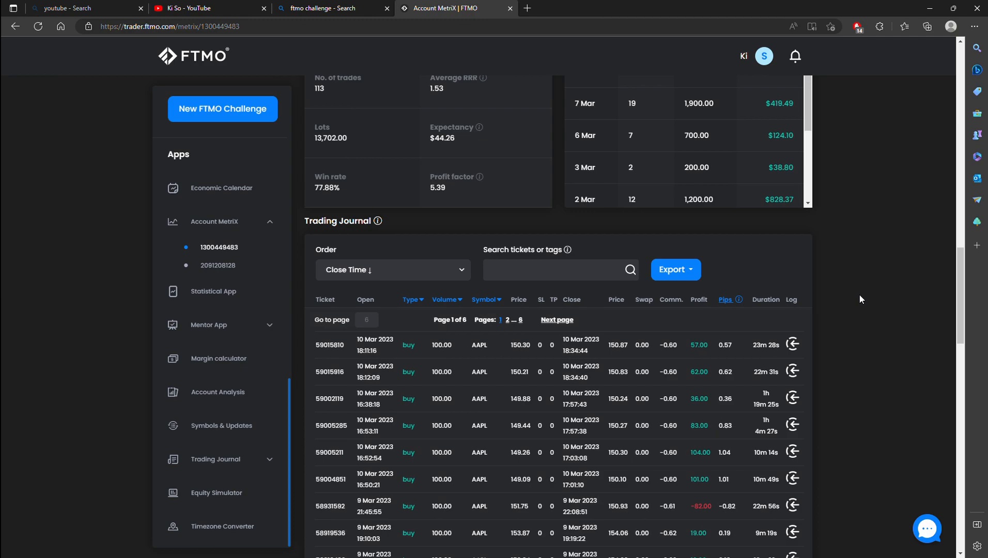
scroll(860, 295, "down", 2)
scroll(860, 294, "down", 4)
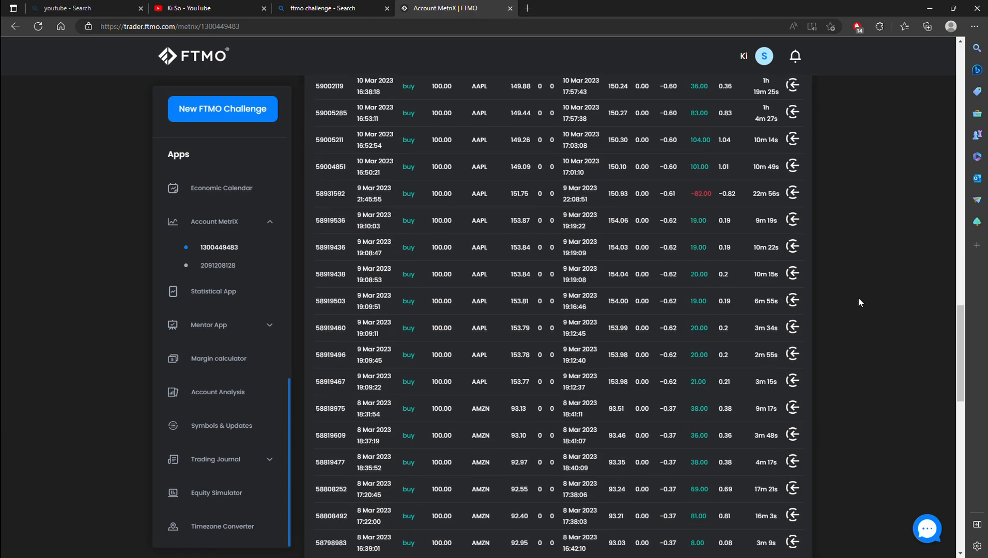
scroll(858, 298, "up", 2)
scroll(859, 297, "up", 4)
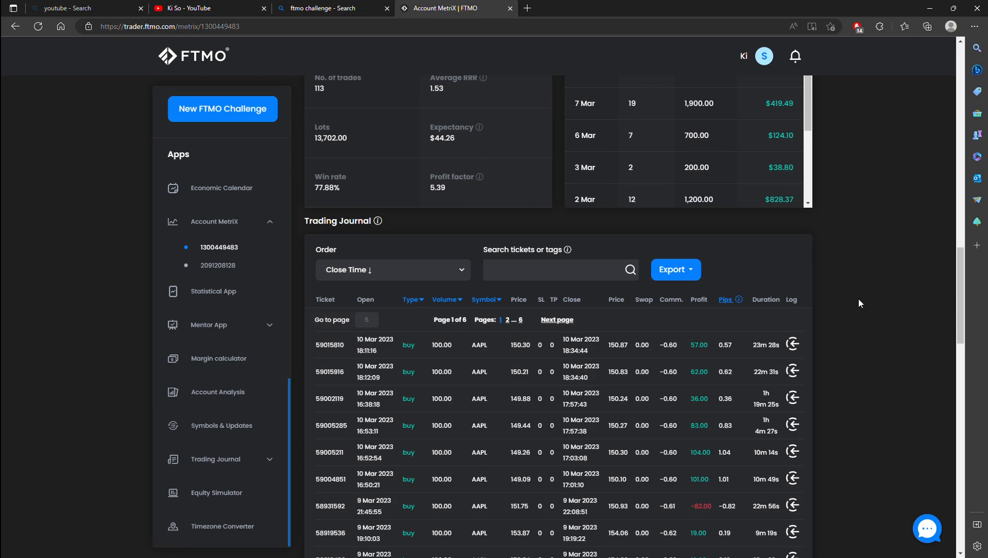
scroll(858, 298, "down", 5)
scroll(858, 307, "down", 4)
scroll(858, 311, "down", 1)
scroll(858, 311, "down", 3)
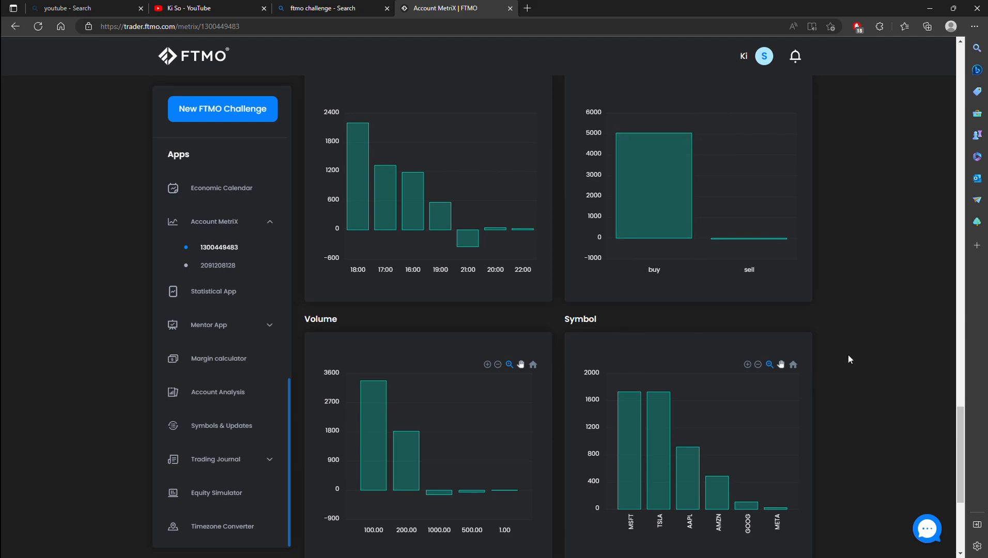
scroll(849, 357, "down", 2)
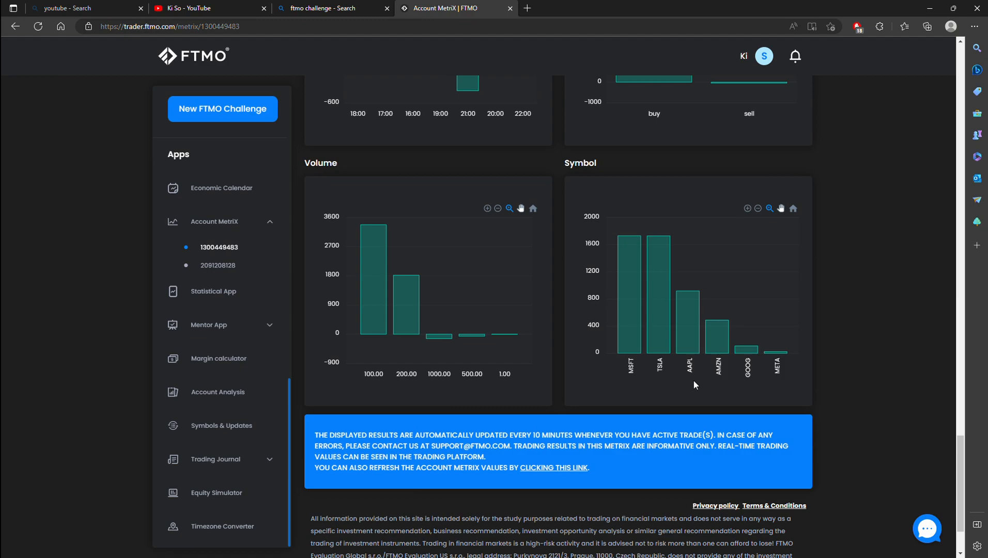
scroll(570, 391, "down", 2)
scroll(570, 391, "up", 4)
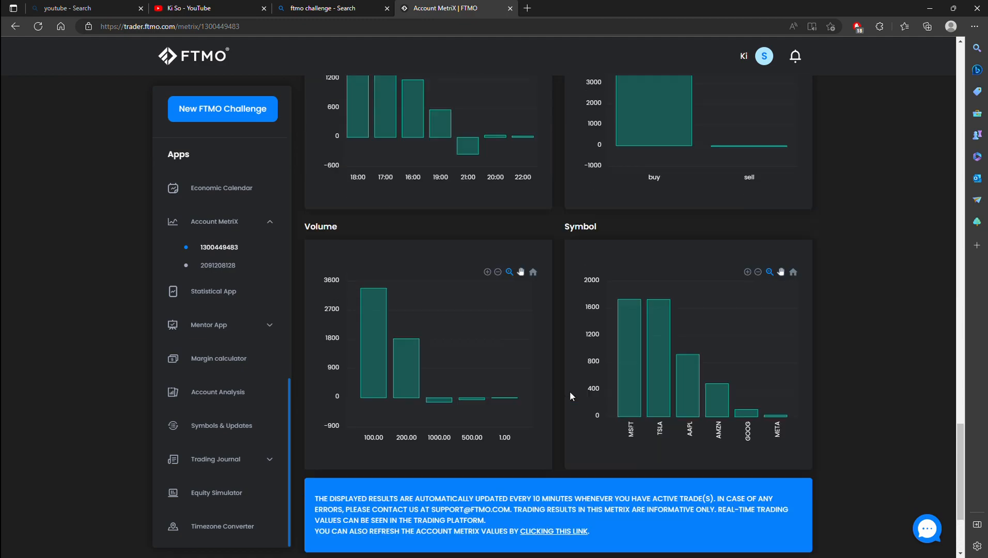
scroll(570, 391, "up", 4)
scroll(570, 391, "up", 5)
scroll(570, 390, "up", 5)
scroll(570, 391, "up", 4)
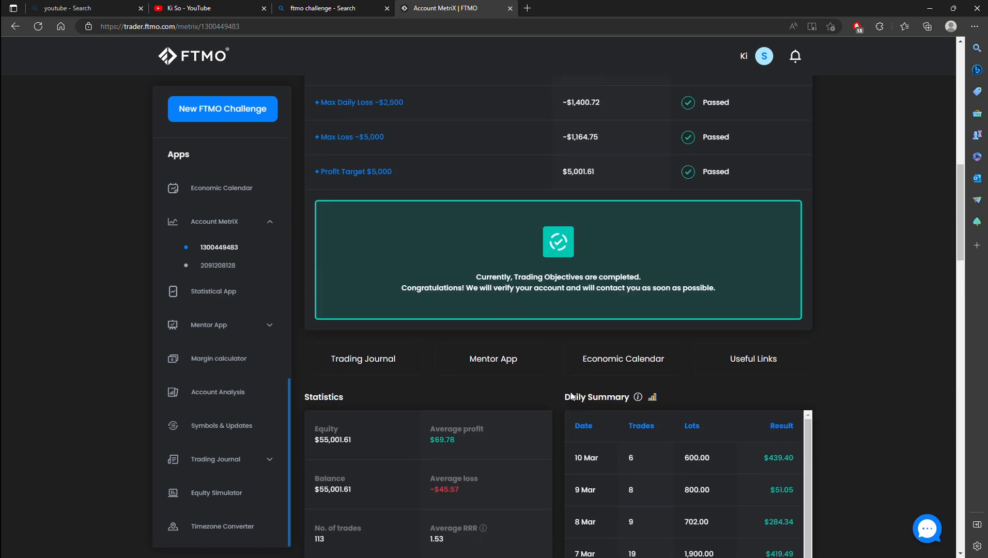
scroll(569, 391, "up", 2)
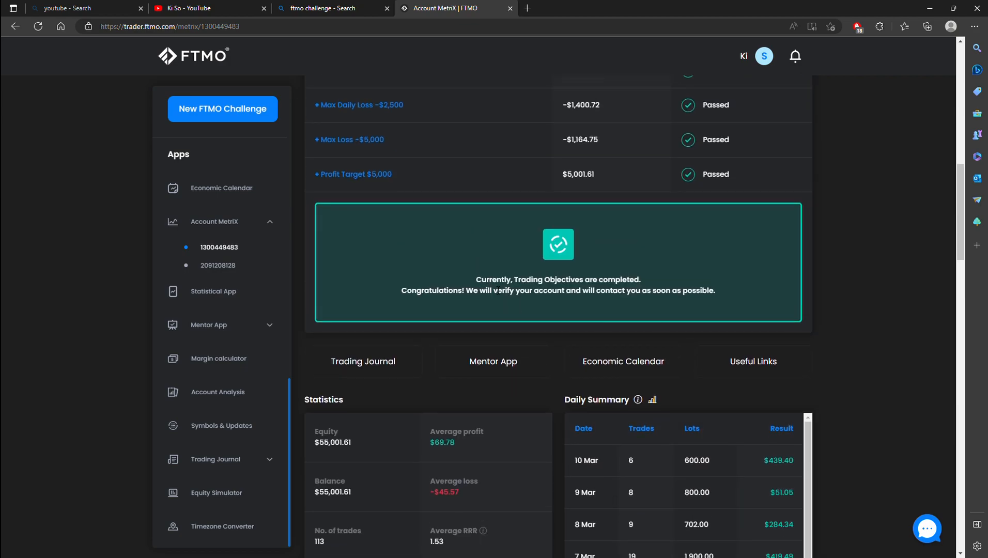